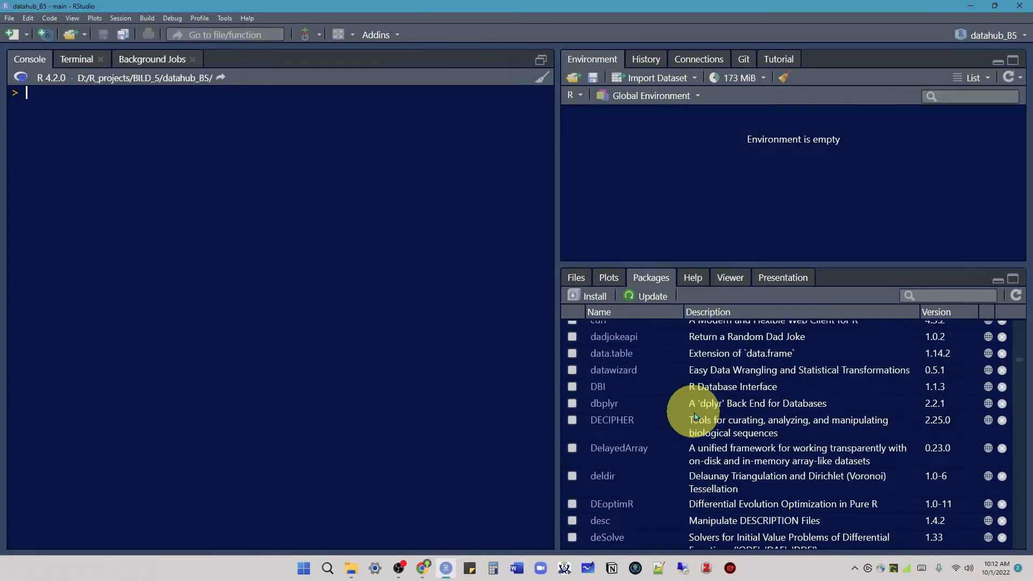
Open the package installation dialog and keep Repository (CRAN) as the installation source
{"action": "scroll", "coordinate": [695, 415], "scroll_direction": "up", "scroll_amount": 10}
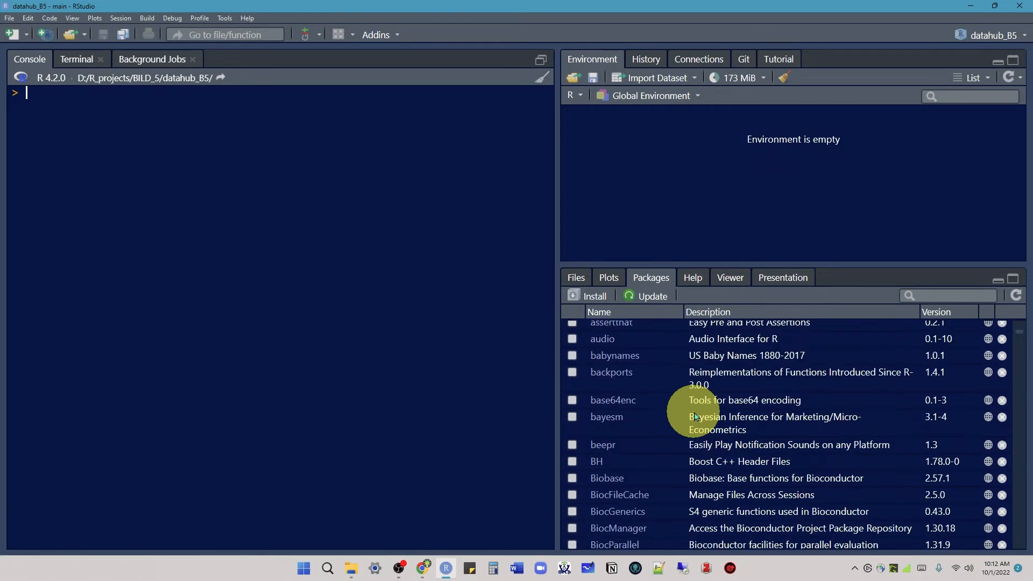
{"action": "scroll", "coordinate": [695, 416], "scroll_direction": "down", "scroll_amount": 20}
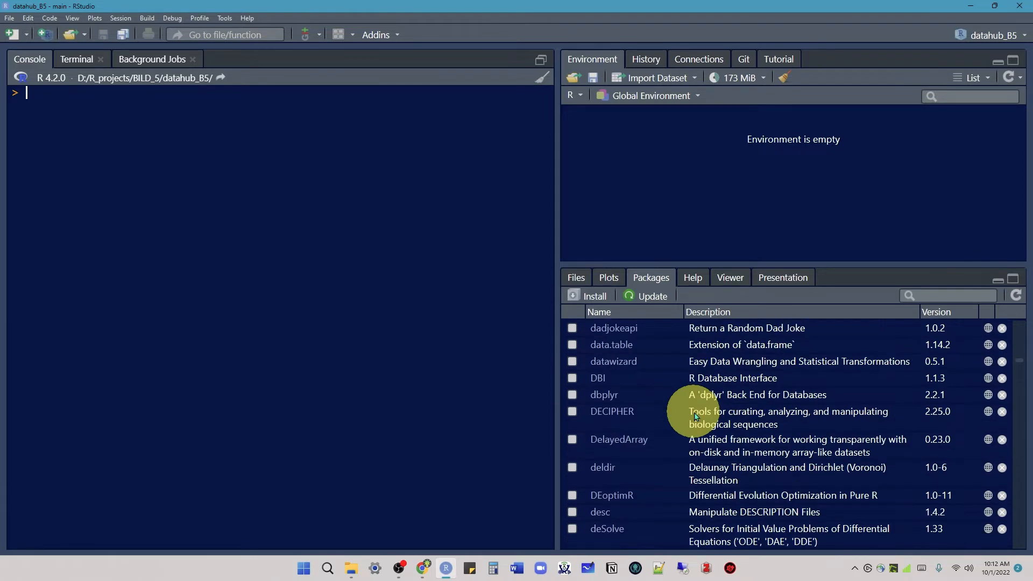
{"action": "scroll", "coordinate": [695, 416], "scroll_direction": "down", "scroll_amount": 5}
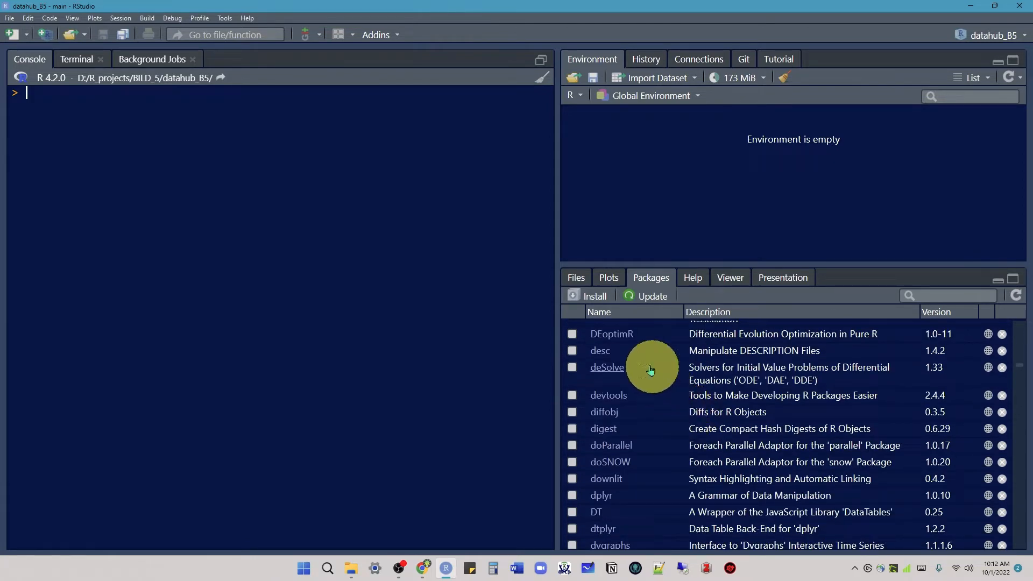
{"action": "left_click", "coordinate": [591, 298]}
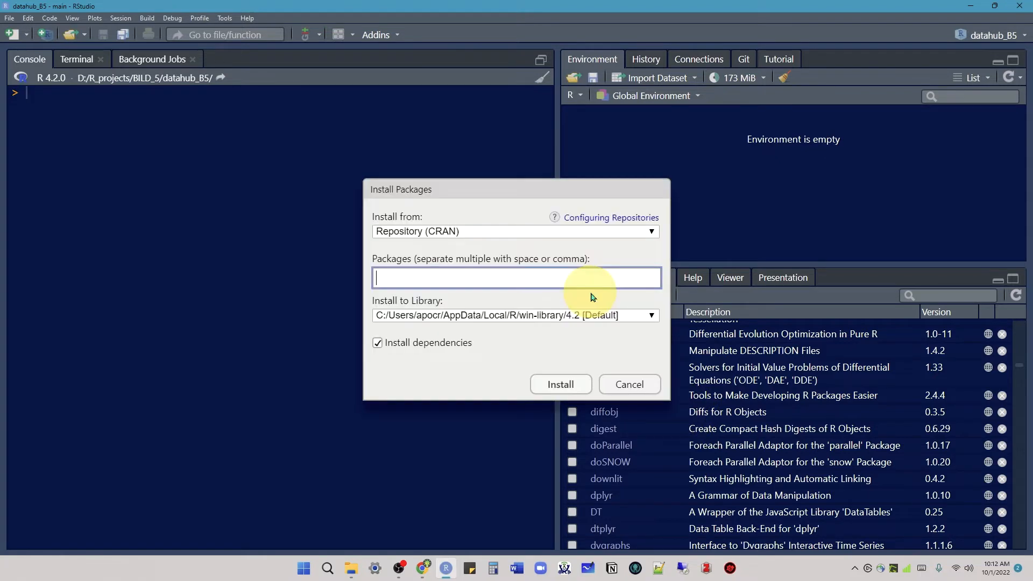
{"action": "left_click", "coordinate": [652, 232]}
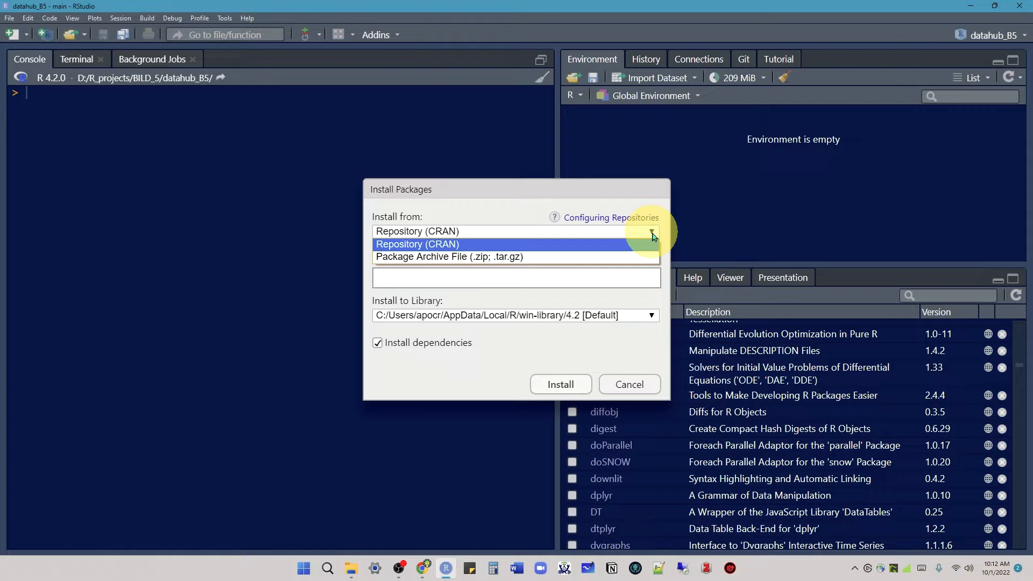
{"action": "left_click", "coordinate": [652, 238]}
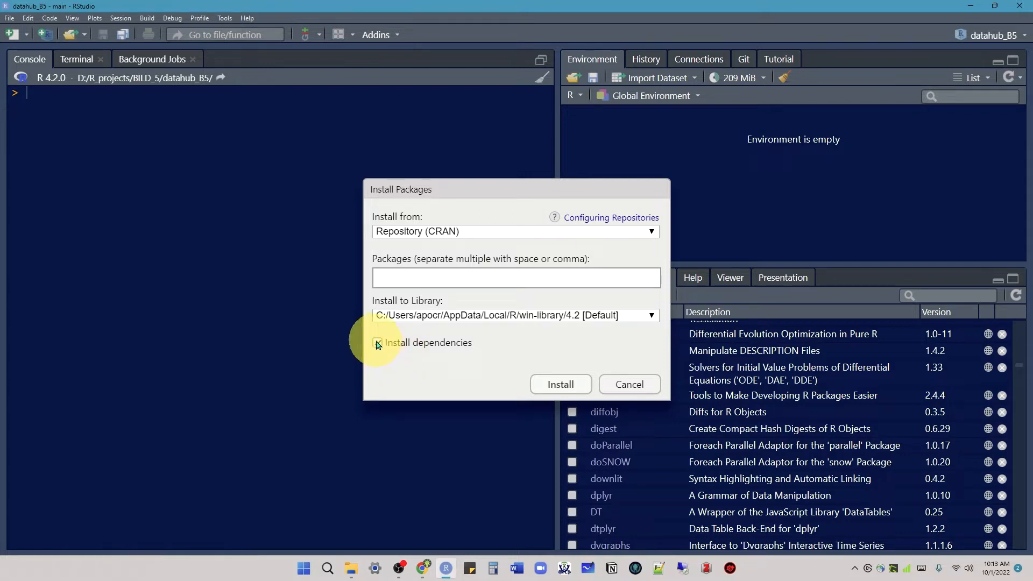
Install the formatR package with its dependencies into the default library, restarting R before the installation
{"action": "left_click", "coordinate": [468, 278]}
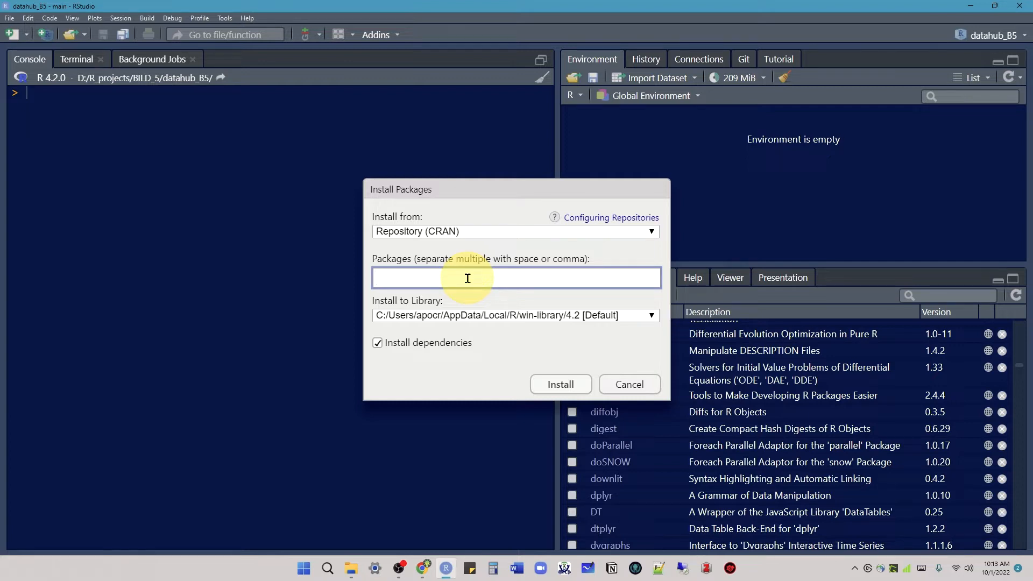
{"action": "type", "text": "for"}
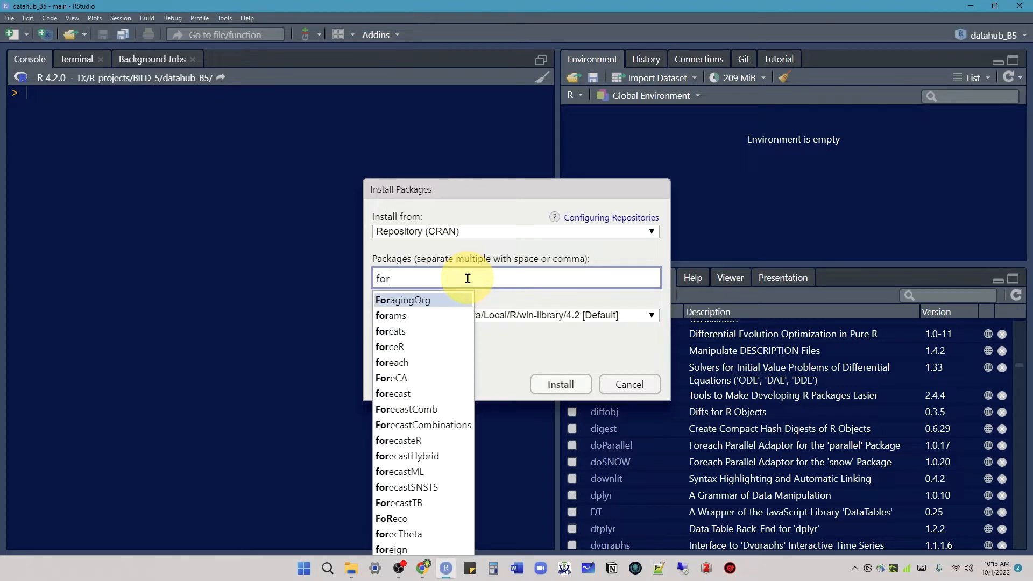
{"action": "type", "text": "mar"}
{"action": "key", "text": "BackSpace"}
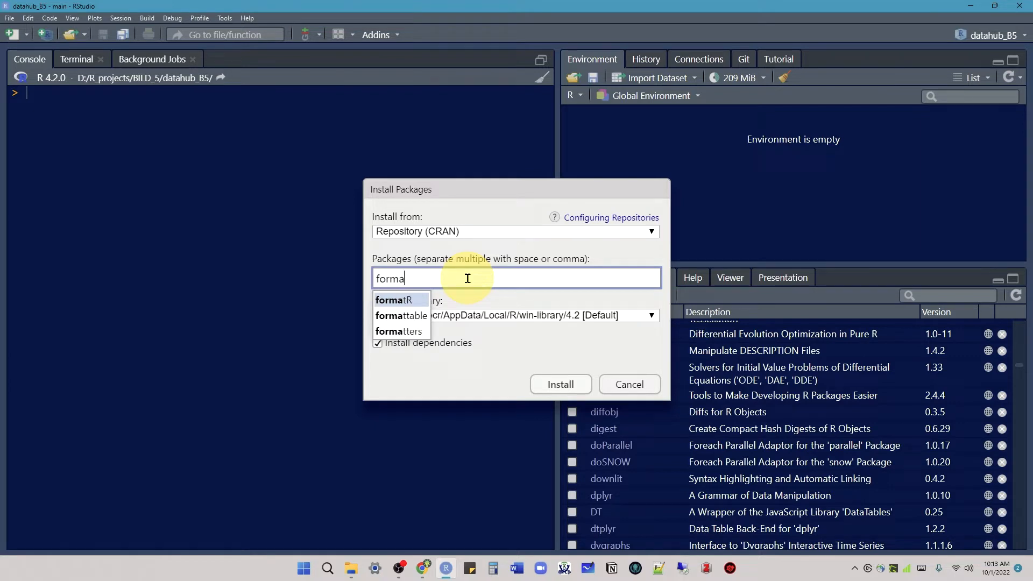
{"action": "key", "text": "Down"}
{"action": "key", "text": "Up"}
{"action": "key", "text": "Return"}
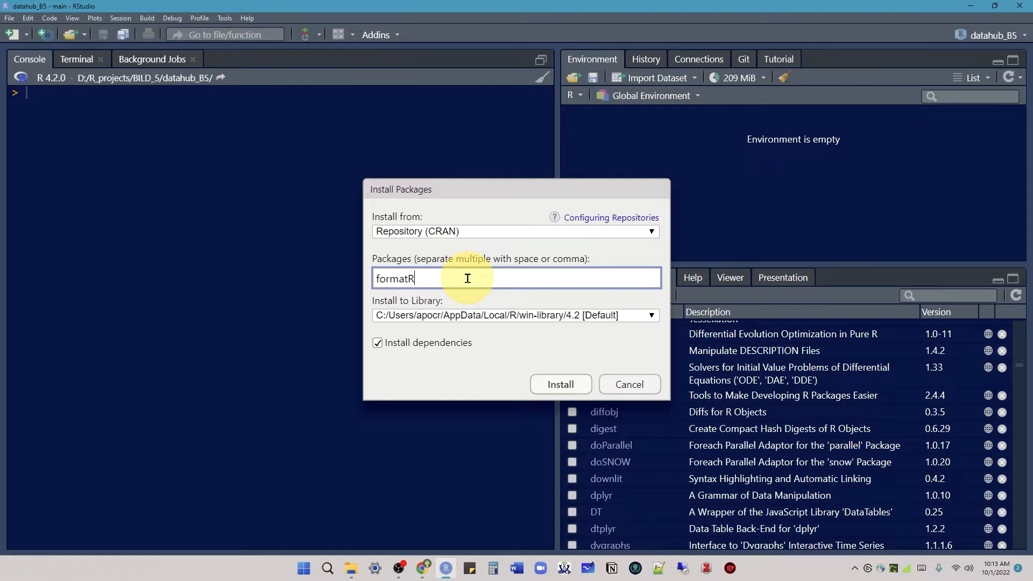
{"action": "left_click", "coordinate": [562, 384]}
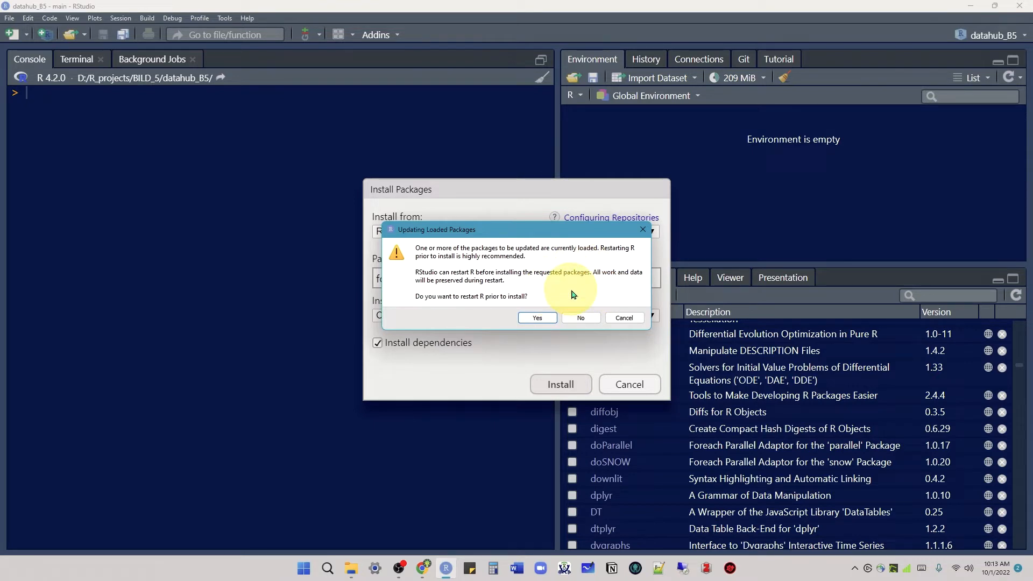
{"action": "left_click", "coordinate": [536, 317]}
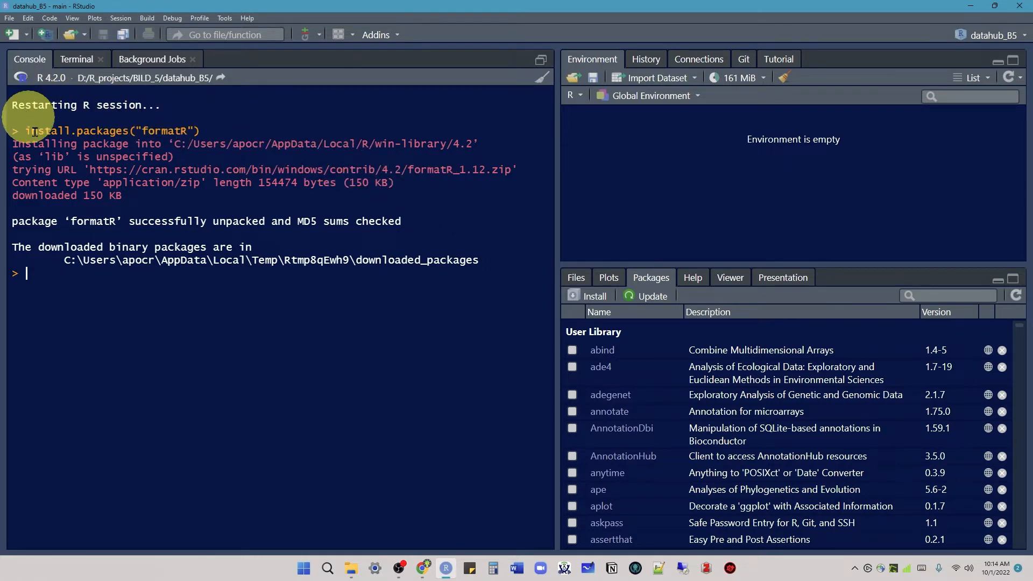
Examine the install.packages("formatR") command in the console as the equivalent of the installation dialog
{"action": "left_click_drag", "start_coordinate": [224, 132], "coordinate": [19, 131]}
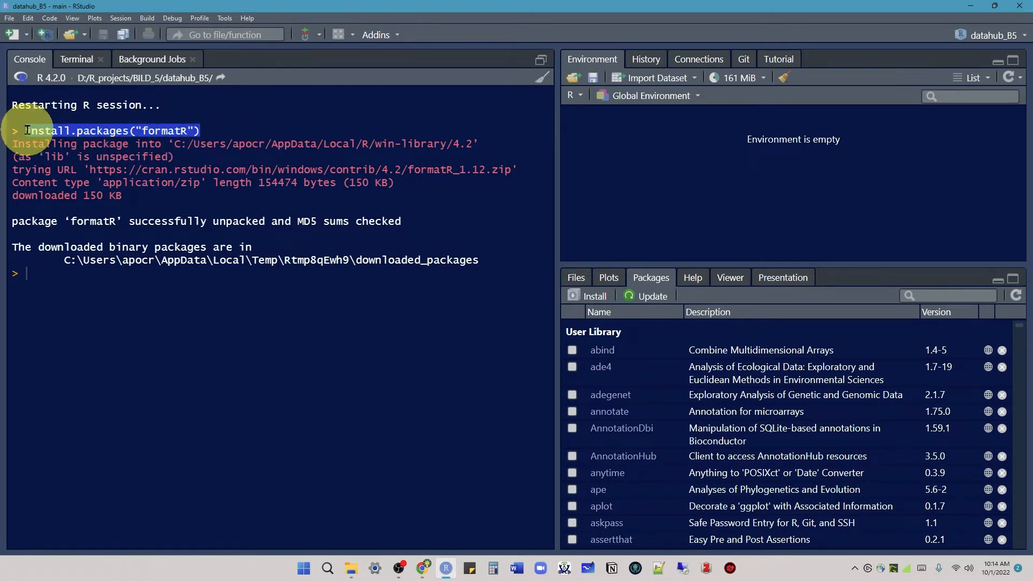
{"action": "left_click", "coordinate": [205, 128]}
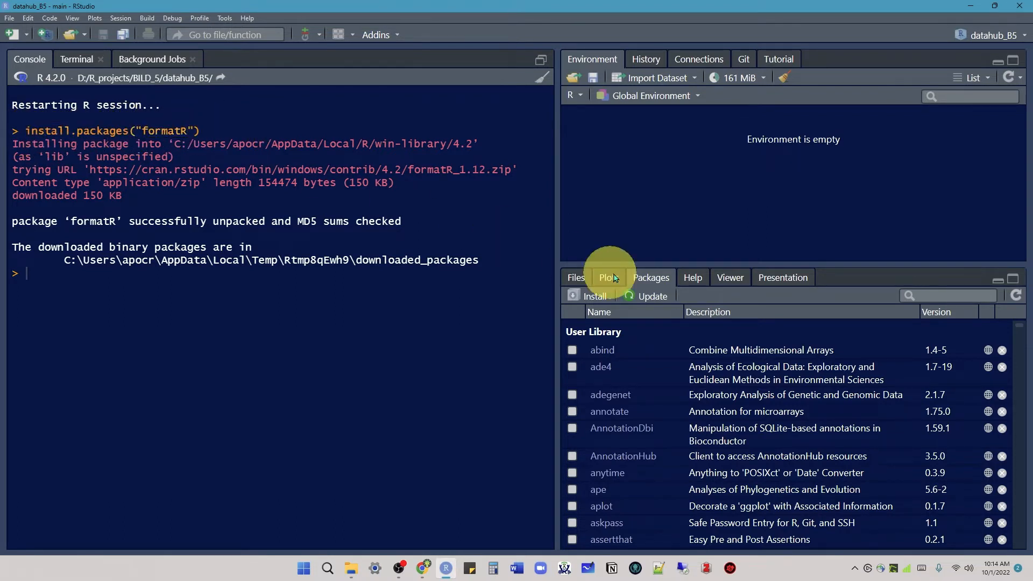
{"action": "left_click", "coordinate": [599, 300]}
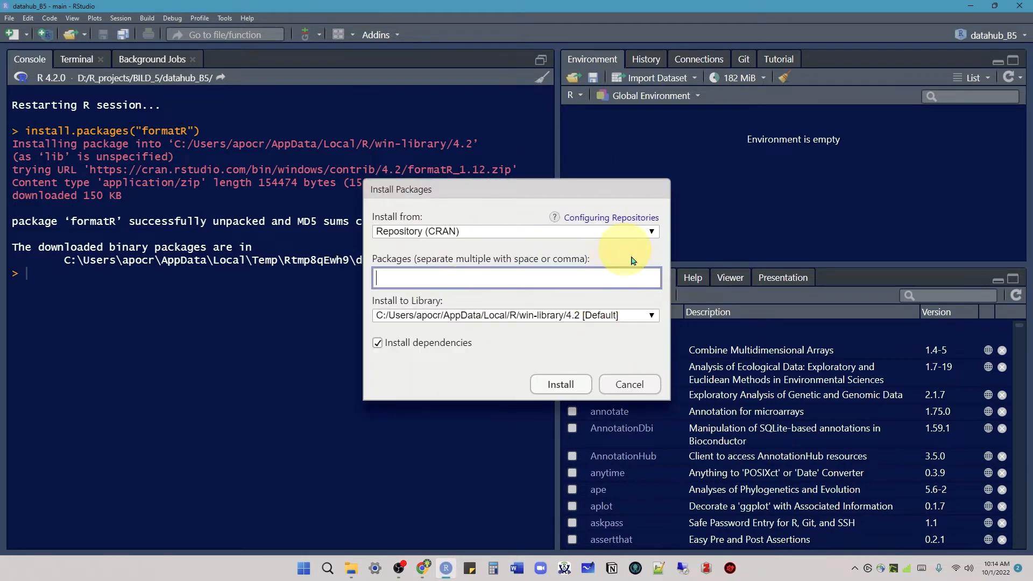
{"action": "left_click", "coordinate": [629, 384]}
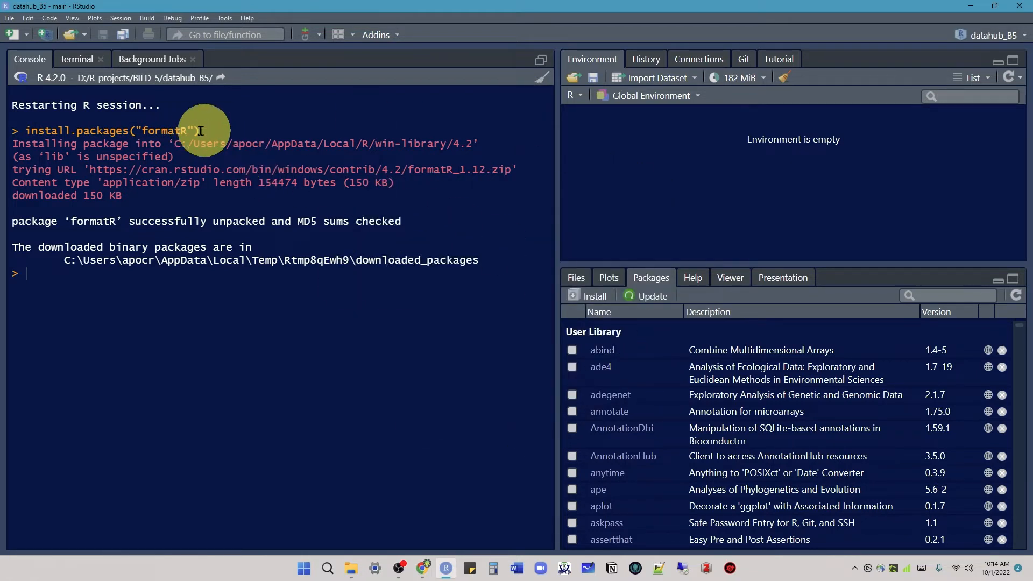
{"action": "left_click_drag", "start_coordinate": [207, 132], "coordinate": [25, 131]}
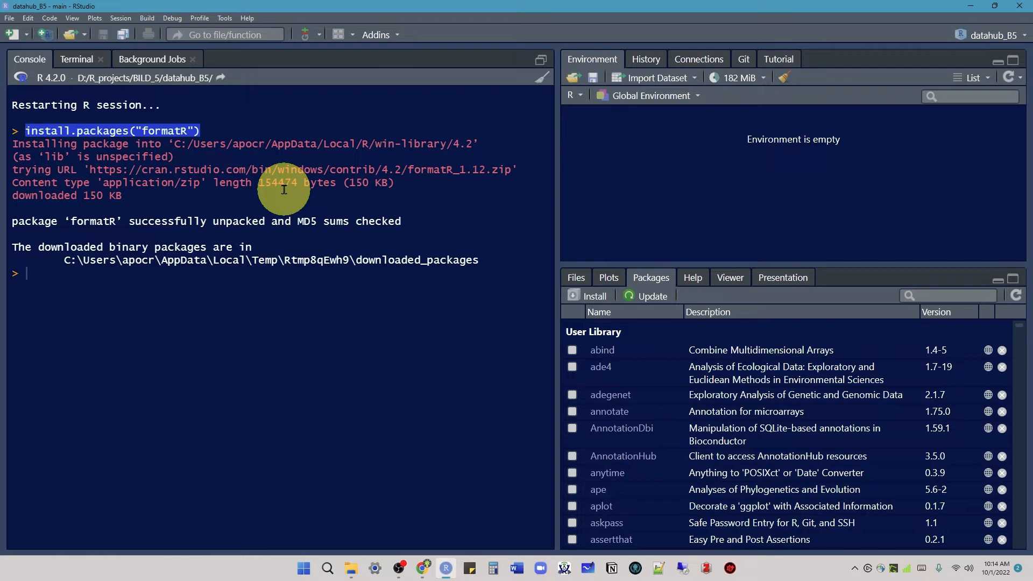
{"action": "left_click", "coordinate": [183, 279]}
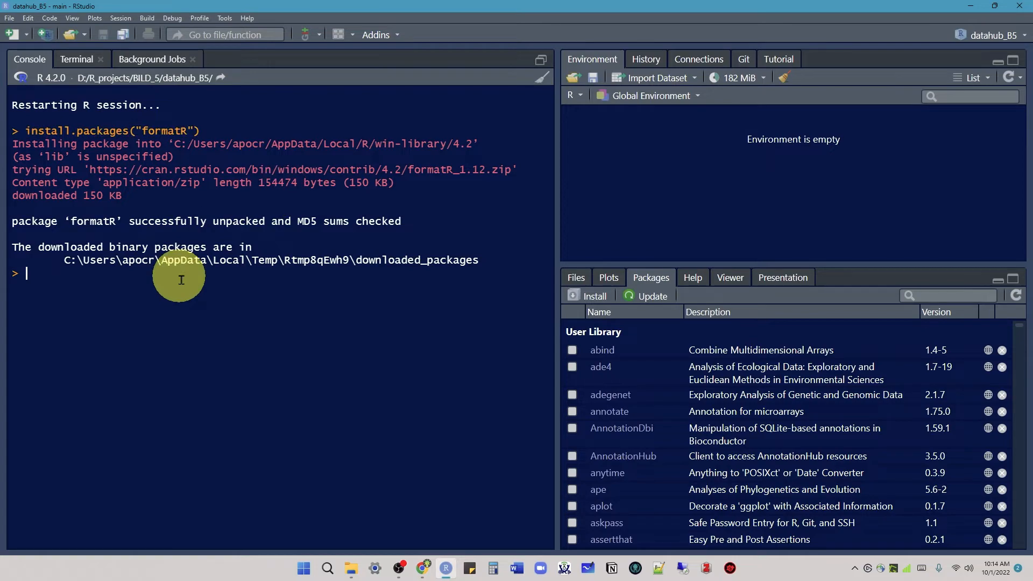
Locate the formatR package in the list of installed user library packages
{"action": "scroll", "coordinate": [716, 466], "scroll_direction": "down", "scroll_amount": 5}
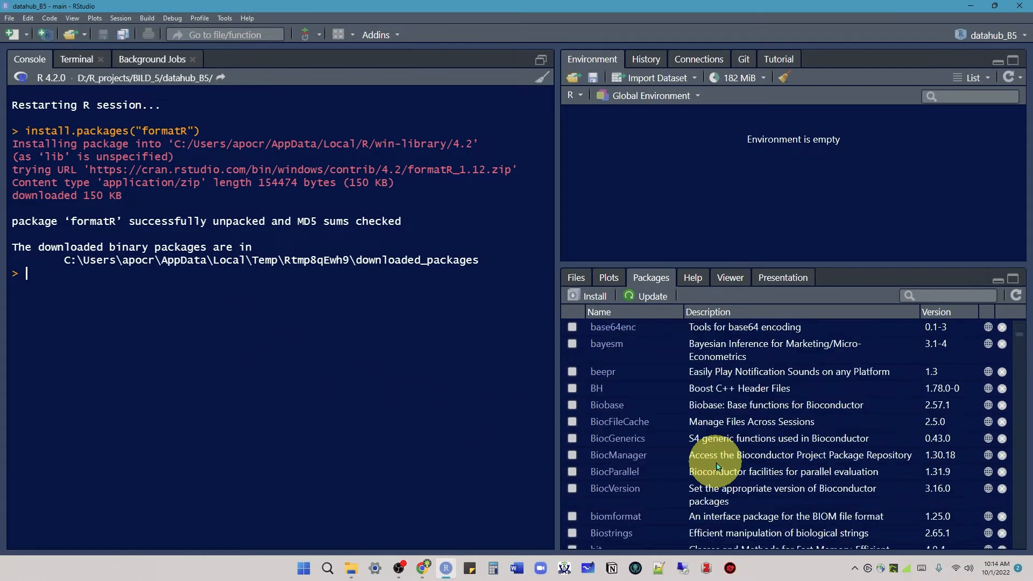
{"action": "scroll", "coordinate": [717, 465], "scroll_direction": "down", "scroll_amount": 10}
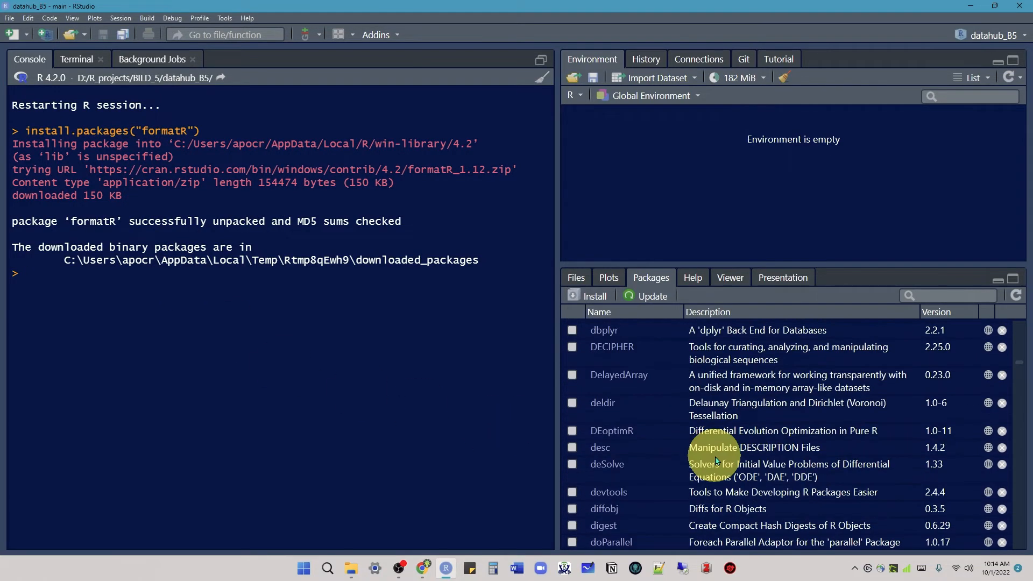
{"action": "scroll", "coordinate": [716, 461], "scroll_direction": "down", "scroll_amount": 8}
{"action": "scroll", "coordinate": [716, 461], "scroll_direction": "down", "scroll_amount": 1}
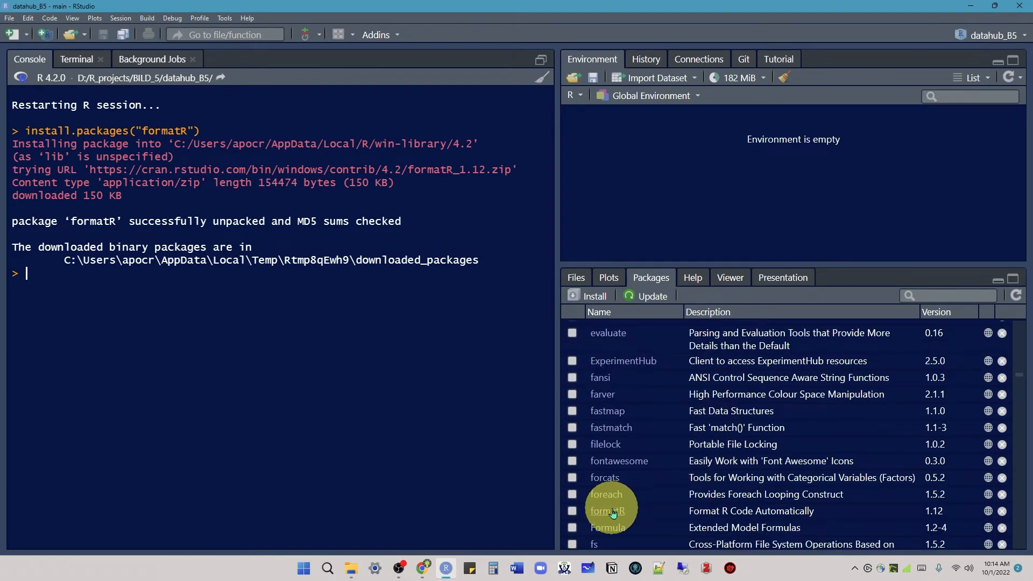
{"action": "scroll", "coordinate": [581, 440], "scroll_direction": "up", "scroll_amount": 5}
{"action": "scroll", "coordinate": [580, 440], "scroll_direction": "up", "scroll_amount": 8}
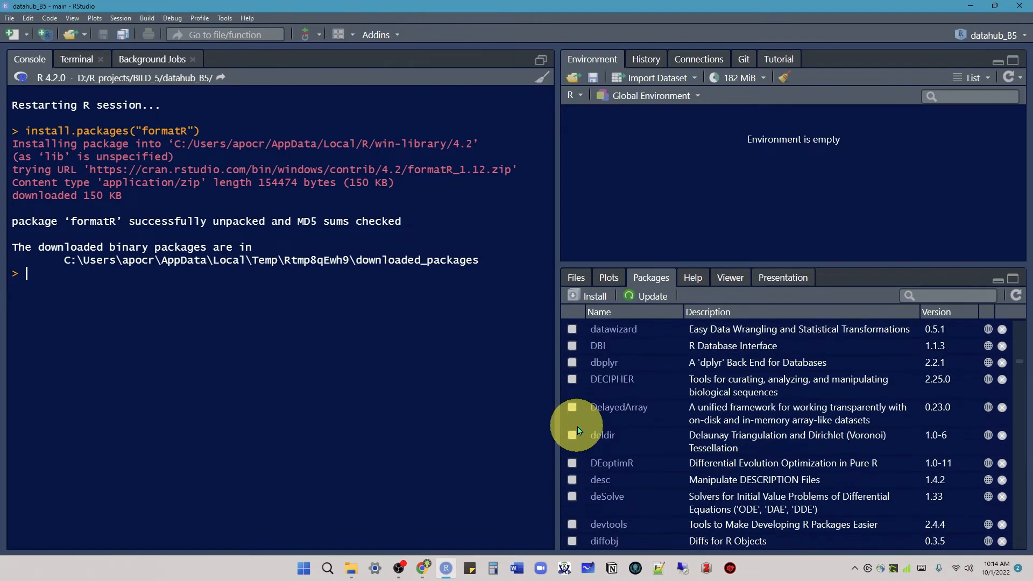
{"action": "scroll", "coordinate": [579, 431], "scroll_direction": "up", "scroll_amount": 8}
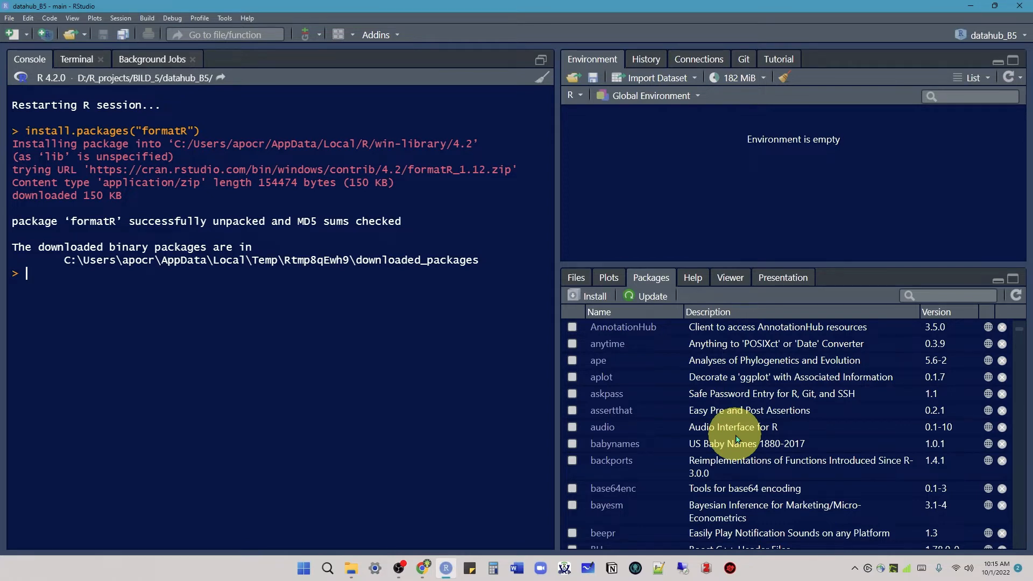
Load the formatR package from the installed packages list and highlight its library(formatR) command in the console
{"action": "scroll", "coordinate": [737, 439], "scroll_direction": "down", "scroll_amount": 10}
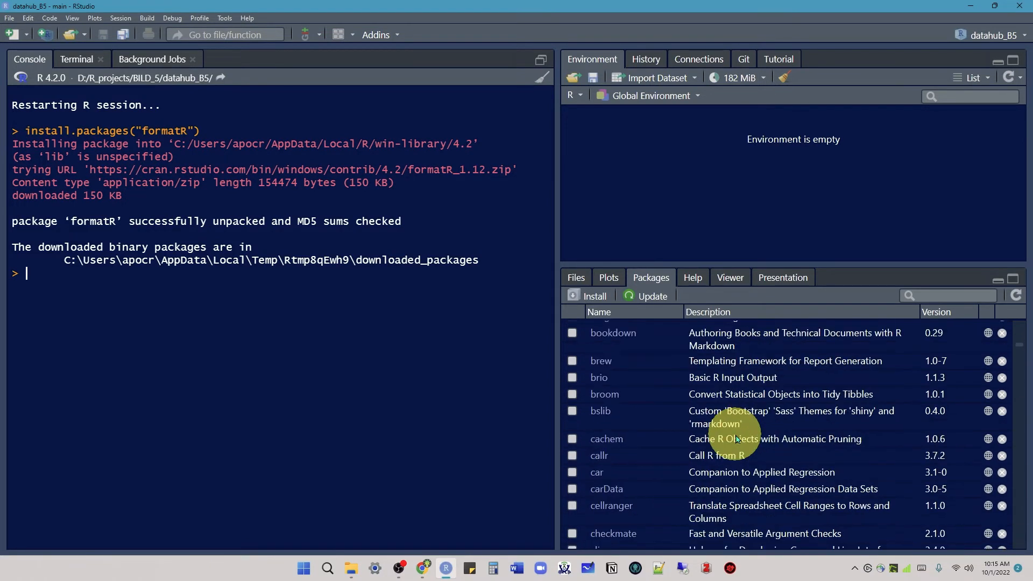
{"action": "scroll", "coordinate": [737, 438], "scroll_direction": "down", "scroll_amount": 15}
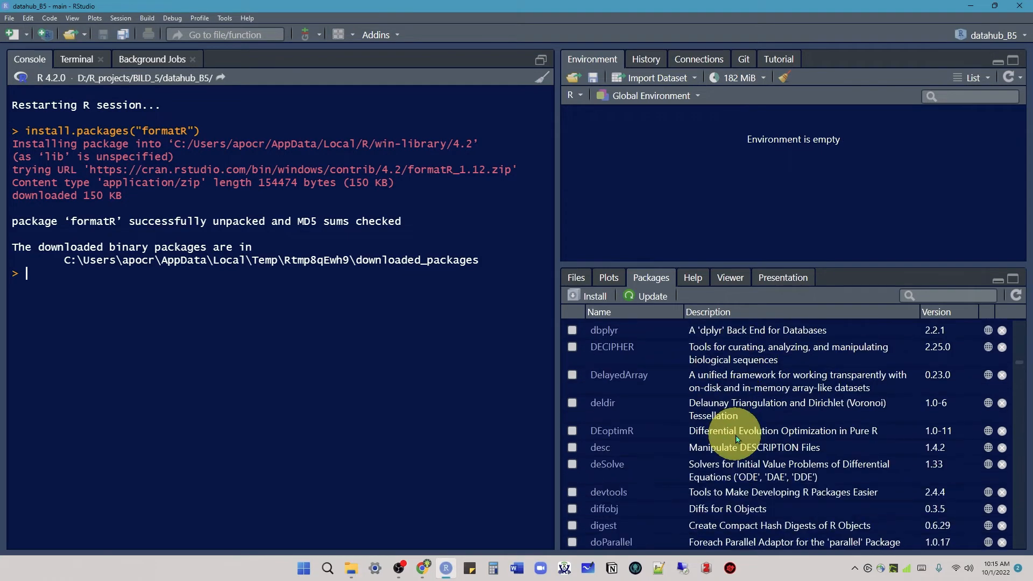
{"action": "scroll", "coordinate": [737, 438], "scroll_direction": "down", "scroll_amount": 5}
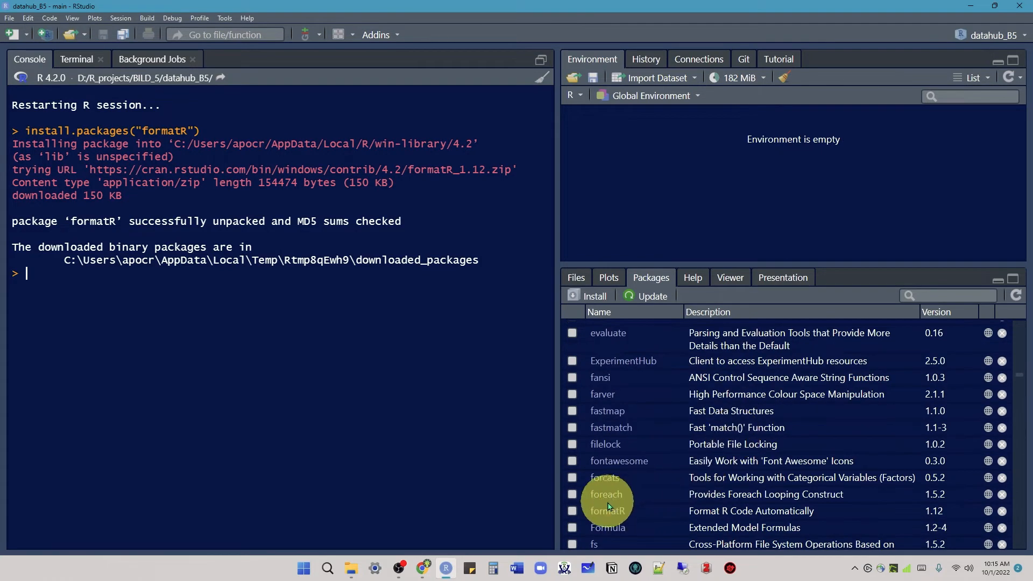
{"action": "left_click", "coordinate": [572, 511]}
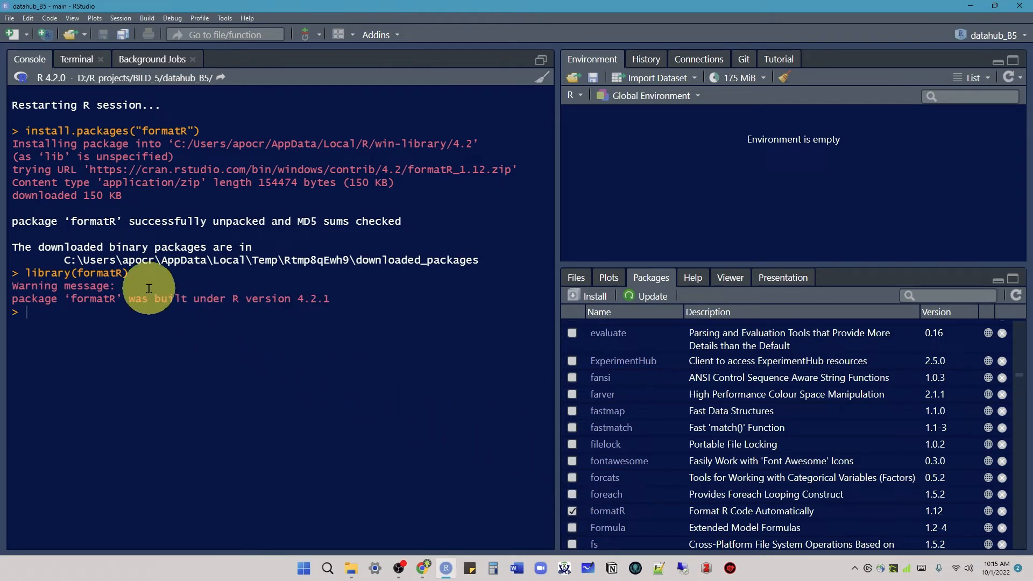
{"action": "left_click_drag", "start_coordinate": [129, 273], "coordinate": [16, 273]}
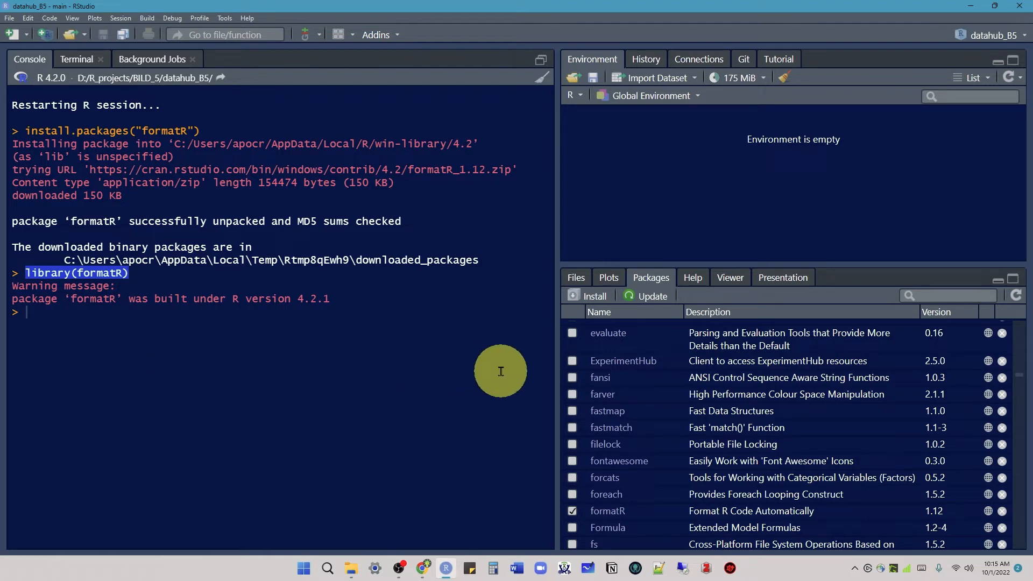
Install all available package updates, agreeing to build from sources the packages that need compilation
{"action": "scroll", "coordinate": [692, 415], "scroll_direction": "down", "scroll_amount": 5}
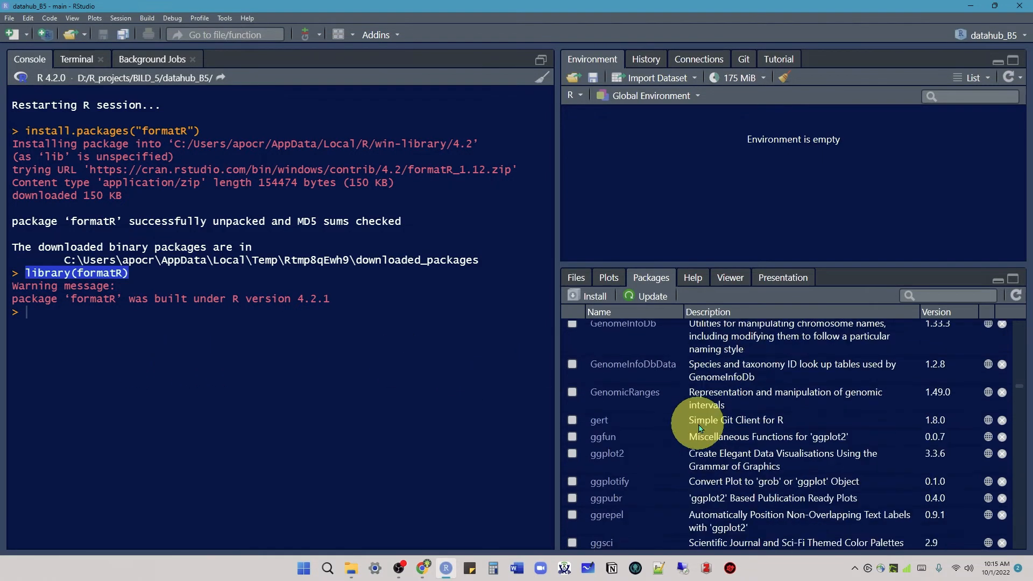
{"action": "scroll", "coordinate": [699, 428], "scroll_direction": "up", "scroll_amount": 5}
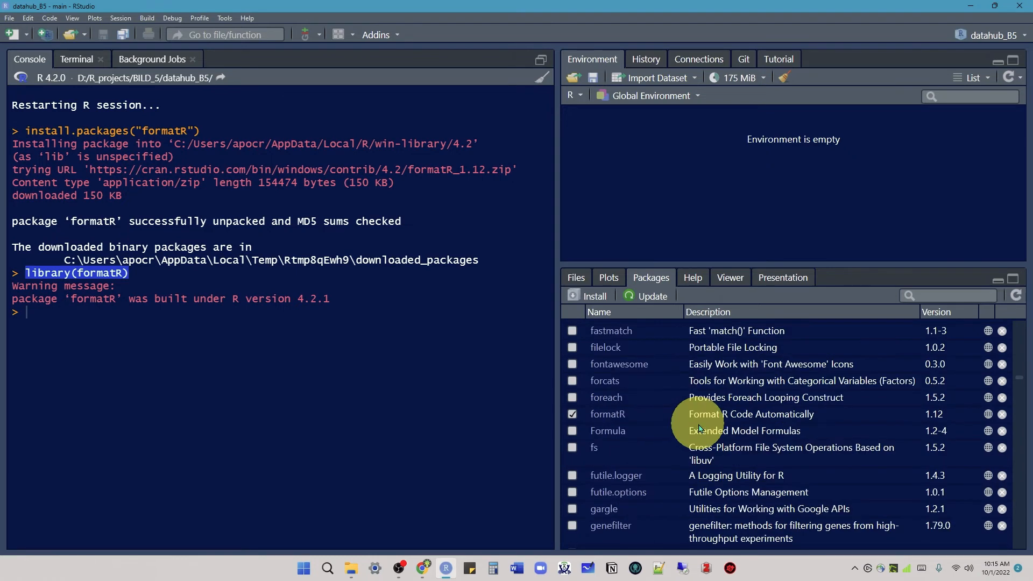
{"action": "left_click", "coordinate": [652, 296]}
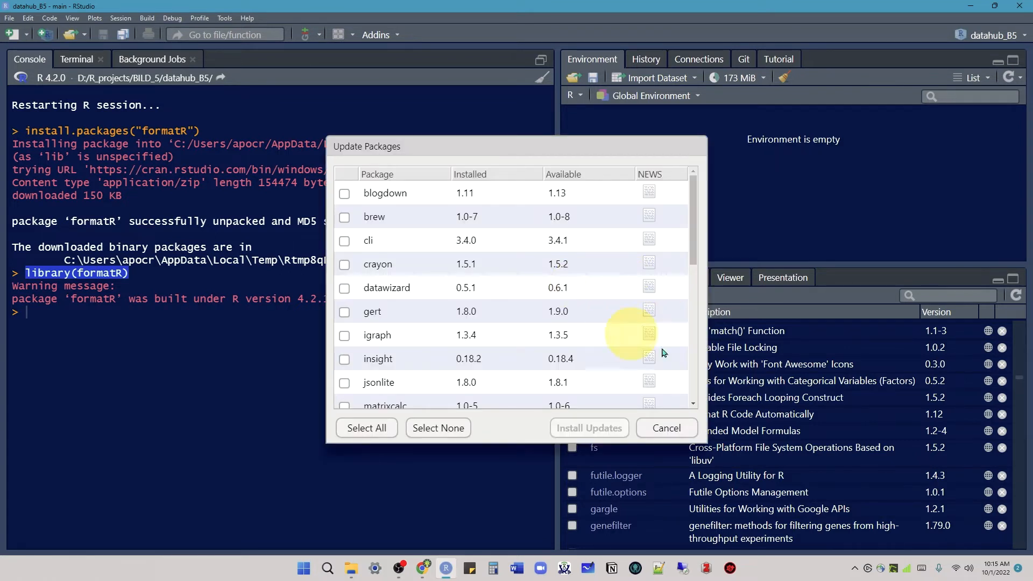
{"action": "scroll", "coordinate": [693, 305], "scroll_direction": "down", "scroll_amount": 2}
{"action": "left_click_drag", "start_coordinate": [693, 305], "coordinate": [696, 229]}
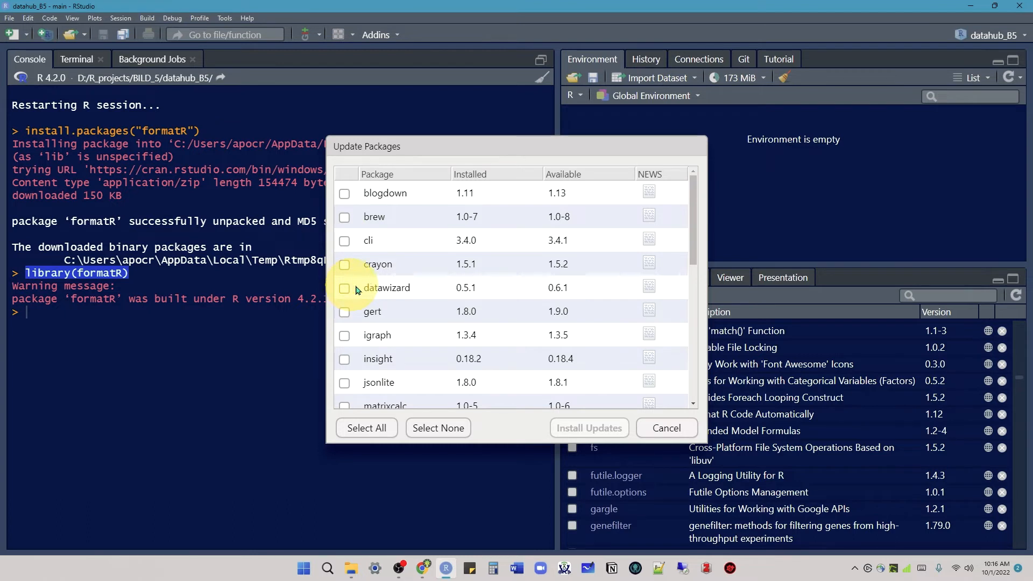
{"action": "left_click", "coordinate": [370, 429]}
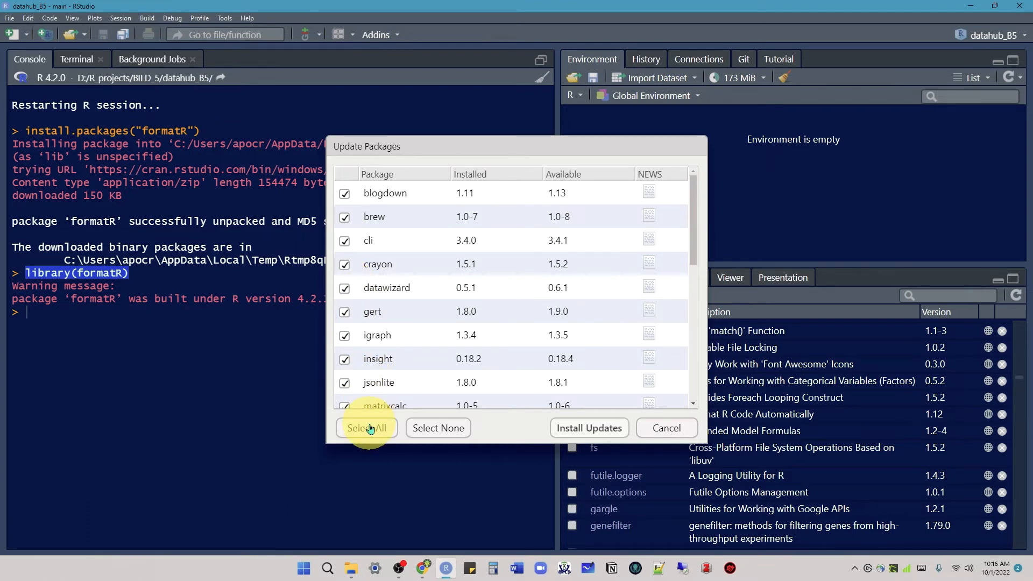
{"action": "left_click", "coordinate": [578, 428]}
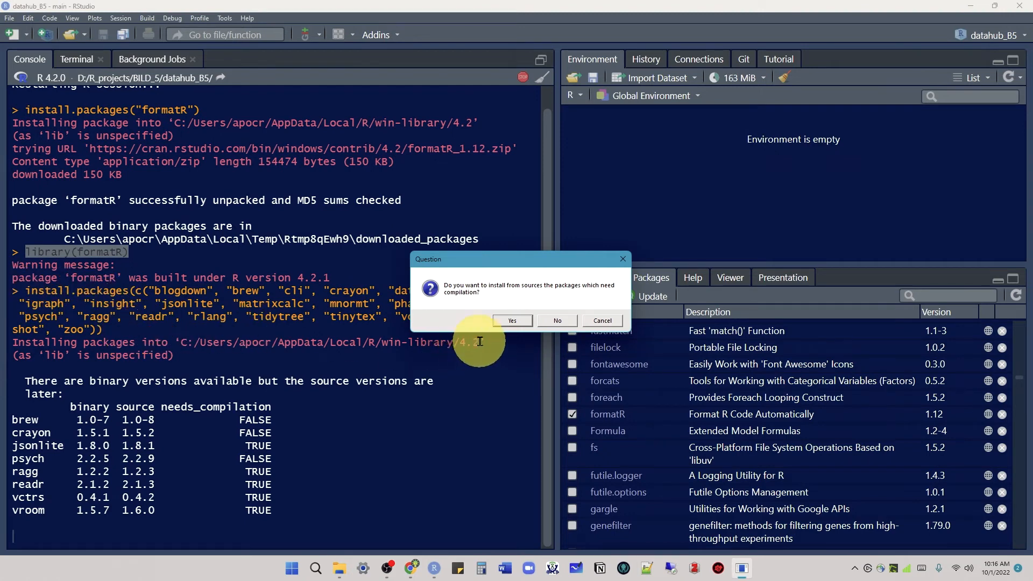
{"action": "left_click", "coordinate": [512, 320]}
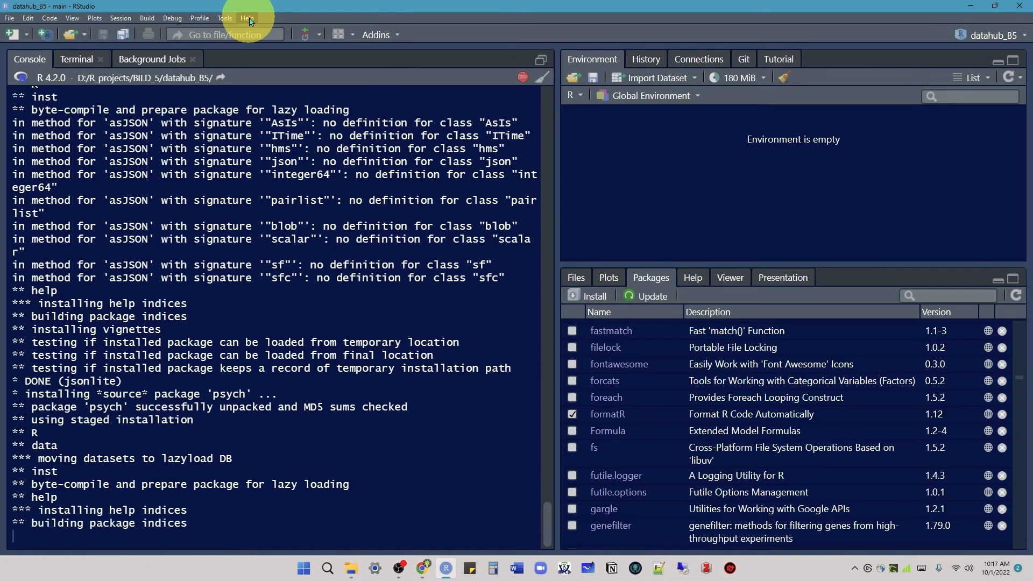
Check whether a newer version of RStudio itself is available and dismiss the resulting notice
{"action": "left_click", "coordinate": [248, 19]}
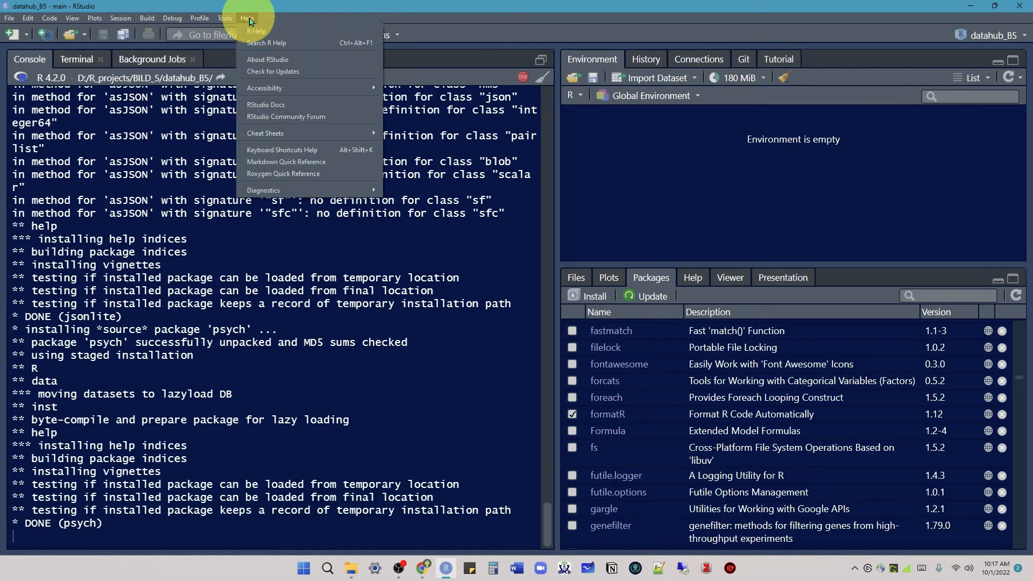
{"action": "left_click", "coordinate": [260, 71]}
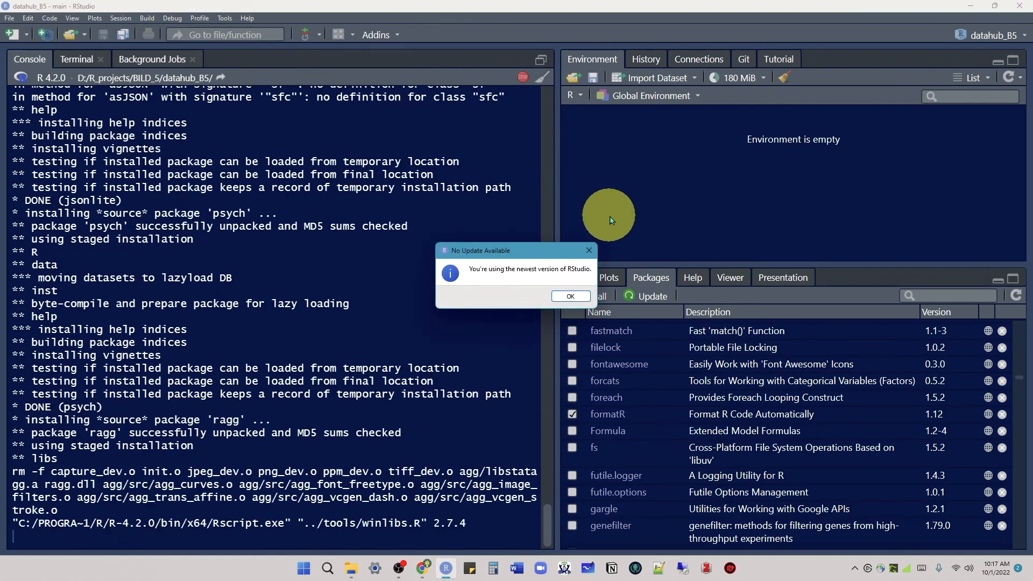
{"action": "left_click", "coordinate": [570, 296]}
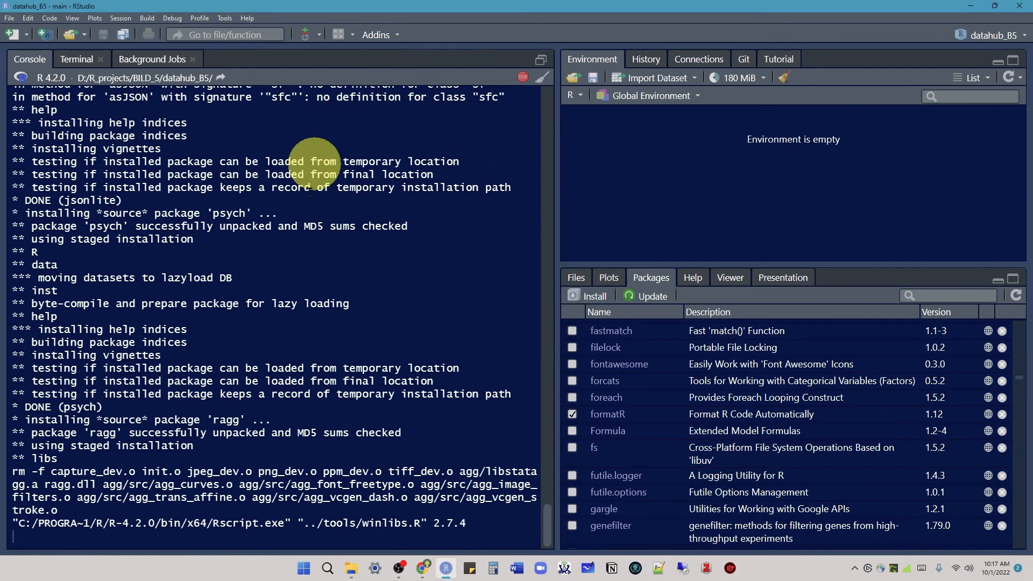
View the installed RStudio version and build details in the program's About information, and close it
{"action": "left_click", "coordinate": [246, 18]}
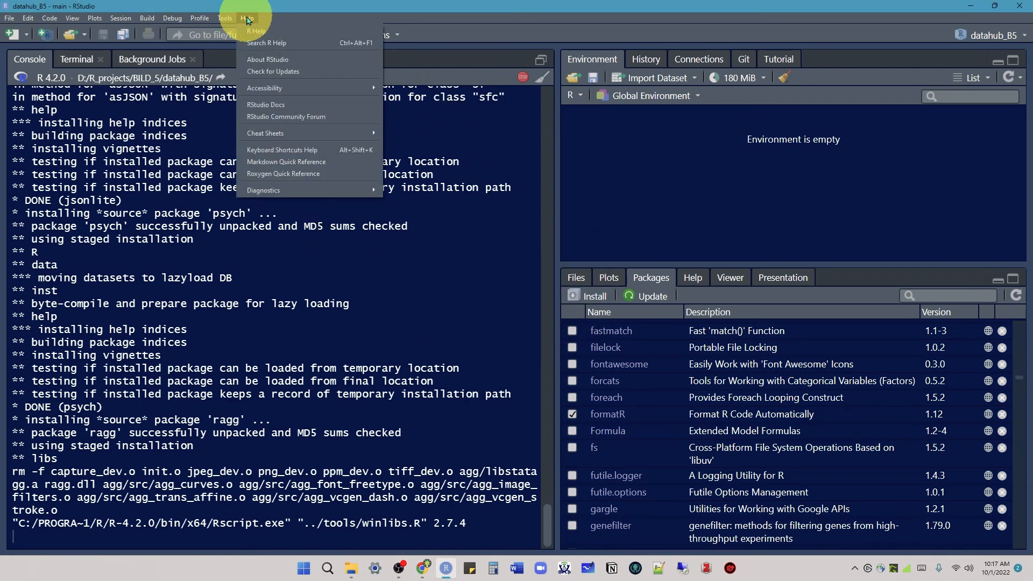
{"action": "left_click", "coordinate": [261, 60]}
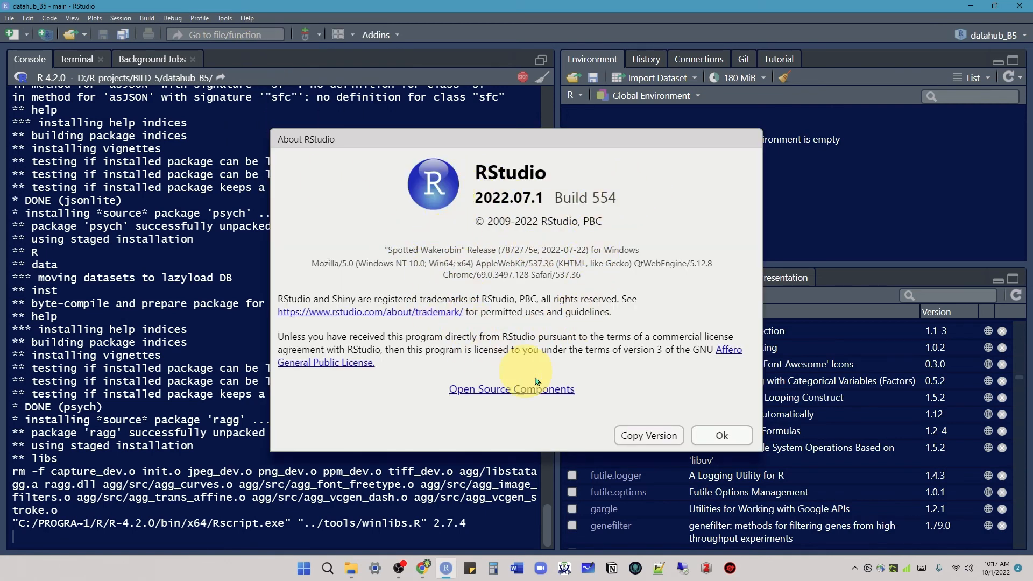
{"action": "left_click", "coordinate": [718, 436]}
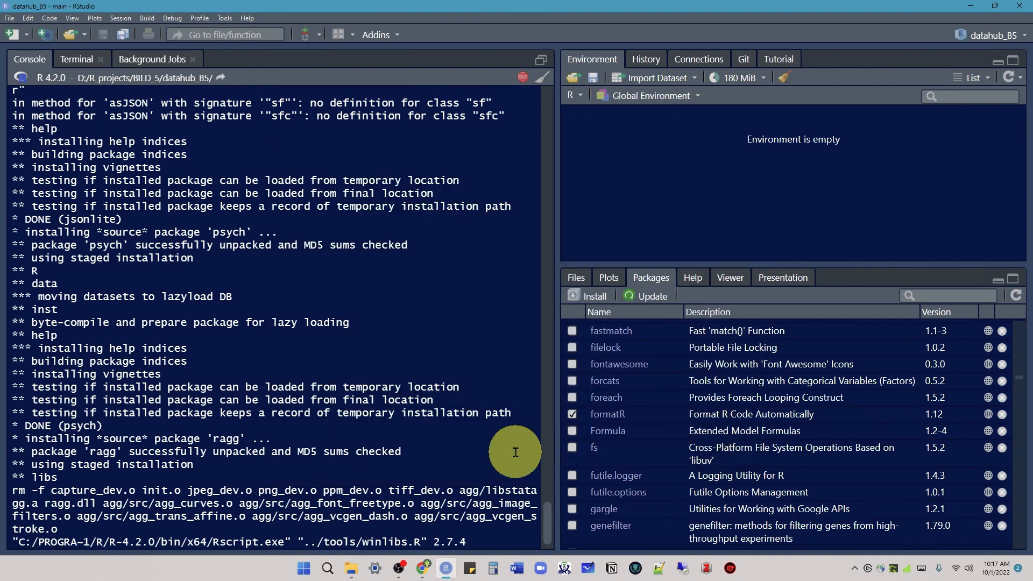